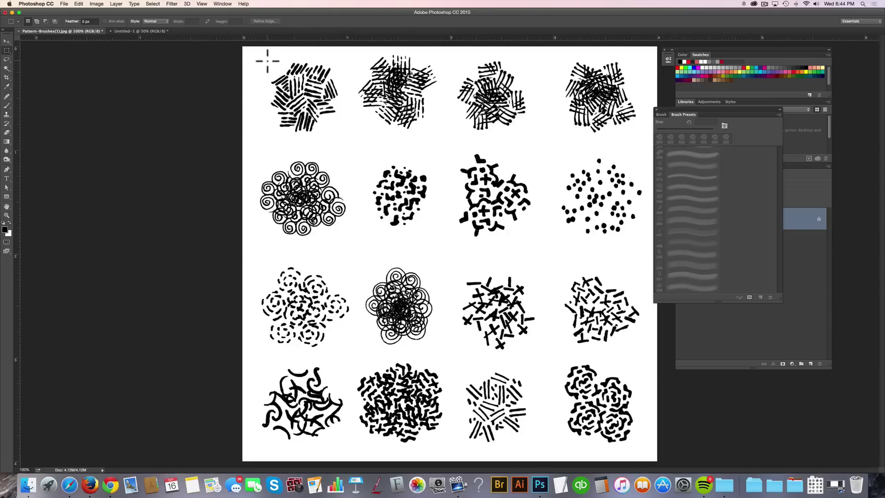
# Step: Marquee the top-left hatched doodle and define it as brush preset 'Pattern Brush 1'
pyautogui.moveTo(266, 61); pyautogui.dragTo(341, 133)
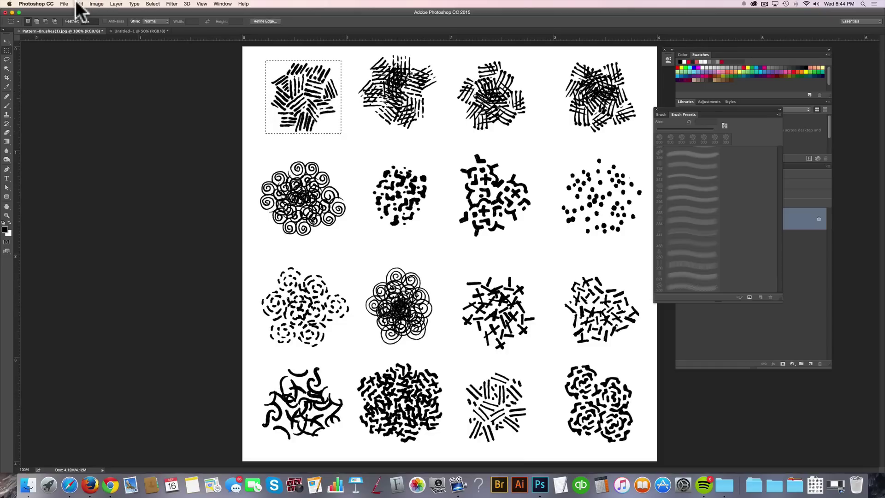
pyautogui.click(78, 4)
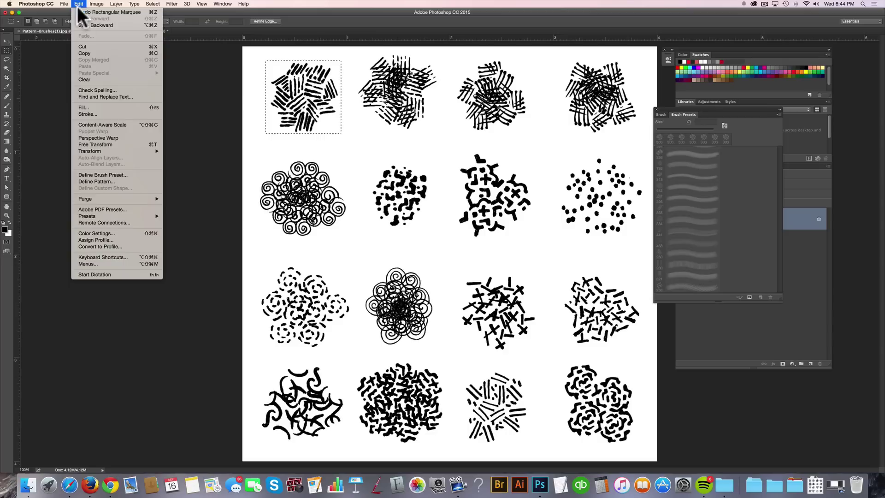
pyautogui.click(121, 175)
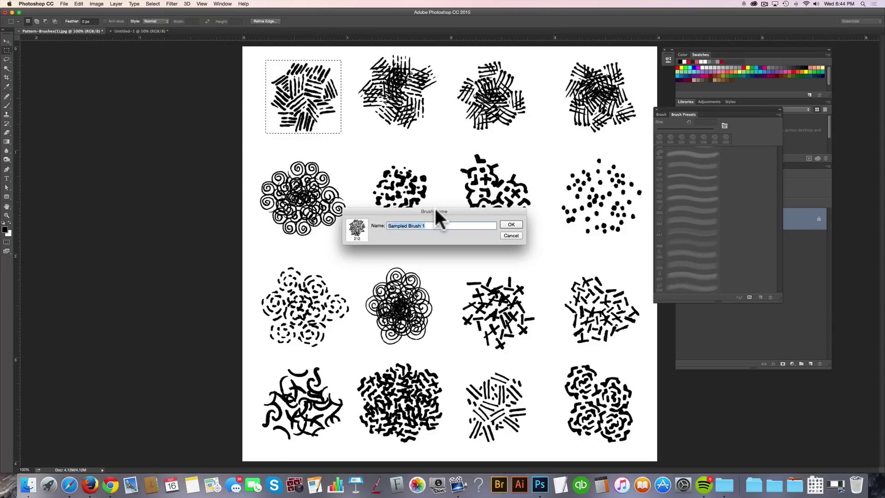
pyautogui.write('Pattern Brush 6')
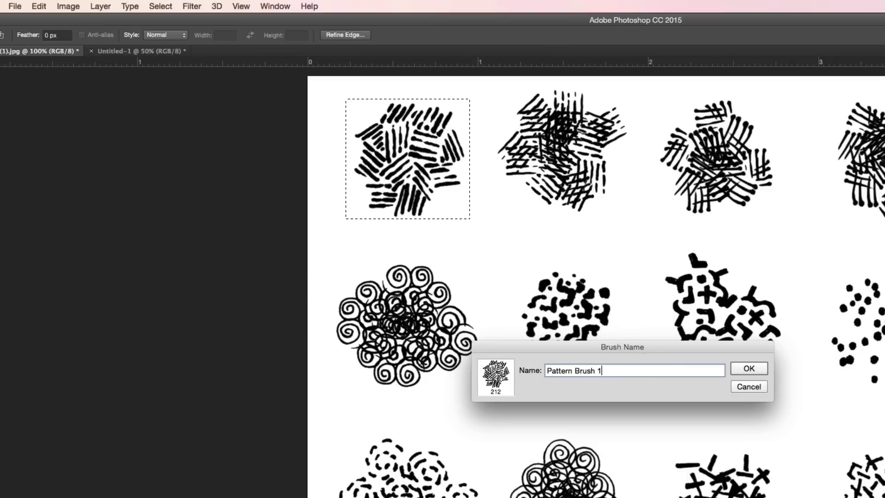
pyautogui.click(737, 369)
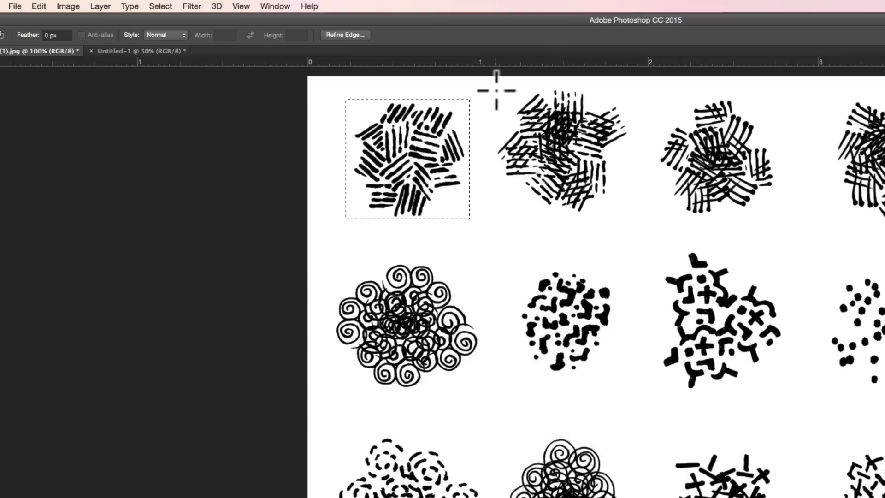
# Step: Marquee the dense cross-hatched second doodle and define it as brush preset 'Pattern Brush 2'
pyautogui.moveTo(493, 89); pyautogui.dragTo(635, 216)
pyautogui.click(39, 6)
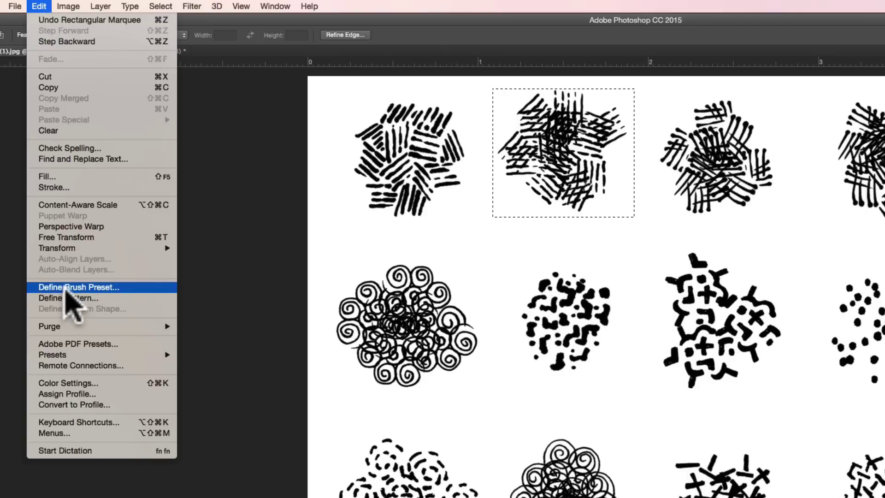
pyautogui.click(68, 286)
pyautogui.write('P')
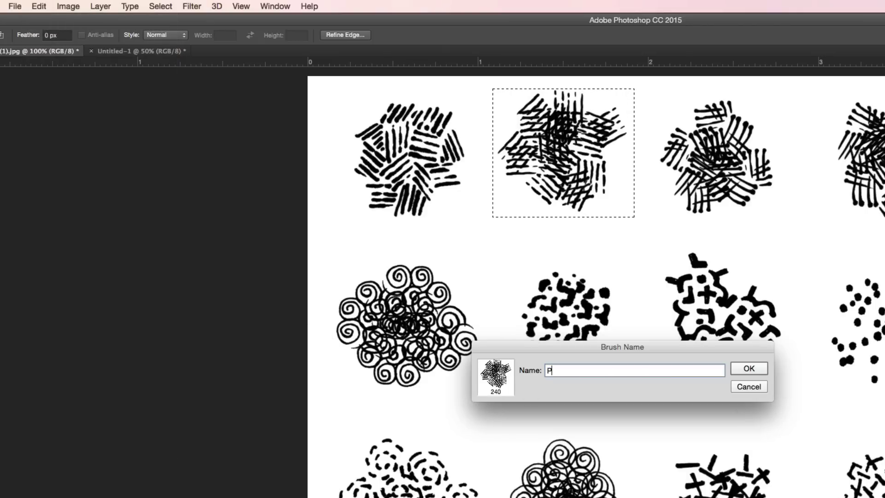
pyautogui.write('attern Brush 2')
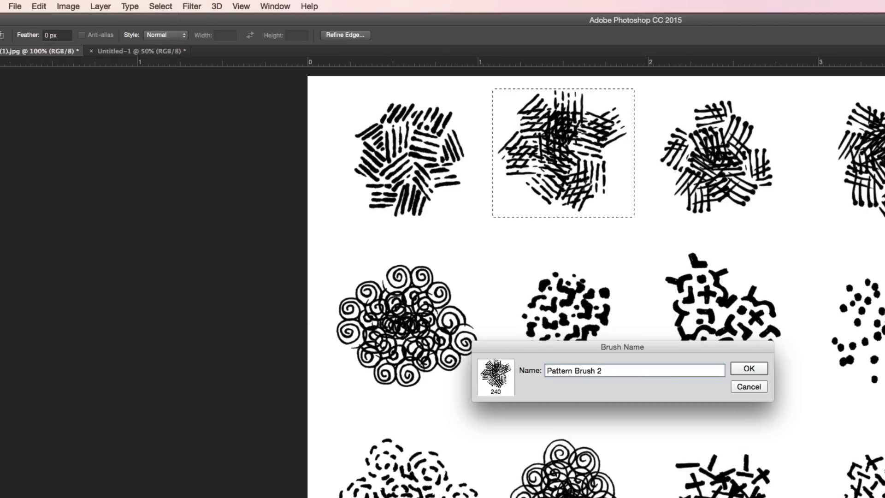
pyautogui.press('Return')
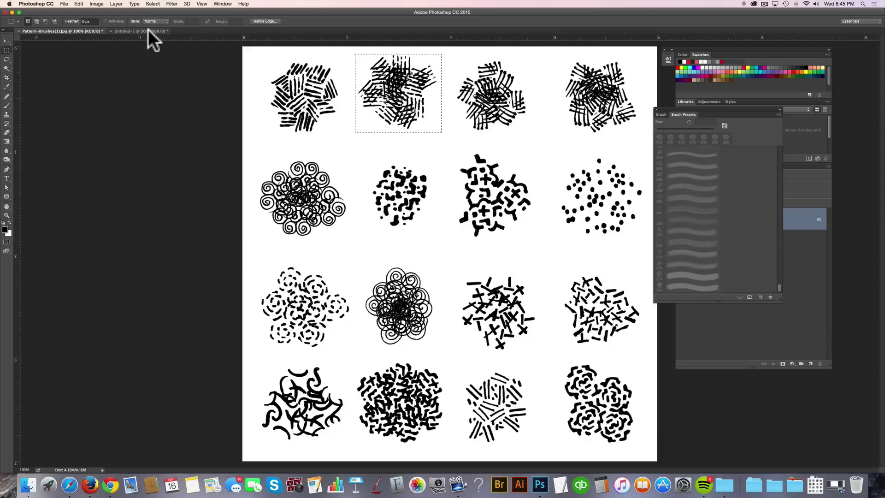
# Step: On the Untitled-1 canvas, take the Brush tool and pick the 212 px hatch preset
pyautogui.click(152, 49)
pyautogui.press('b')
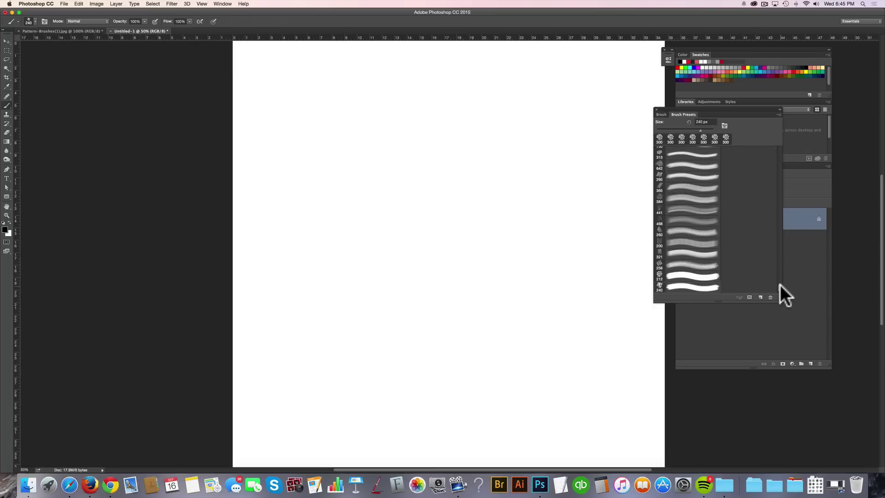
pyautogui.click(219, 4)
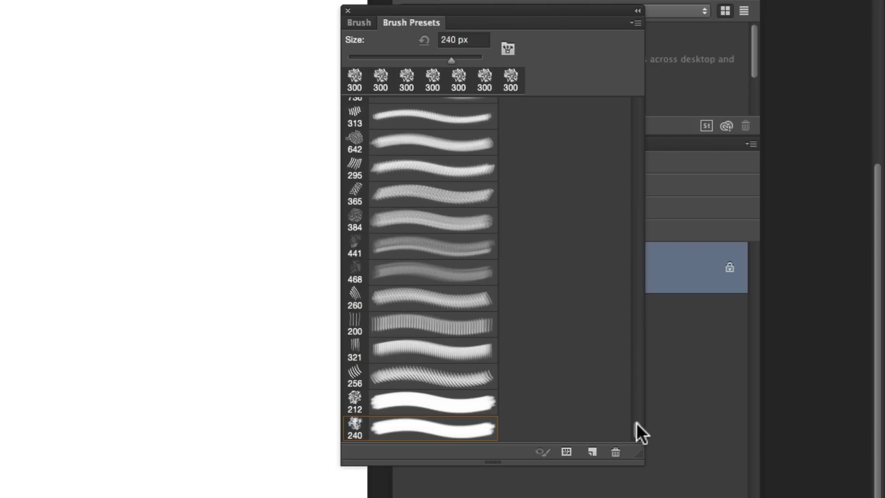
pyautogui.scroll(4, 779, 286)
pyautogui.scroll(-4, 779, 286)
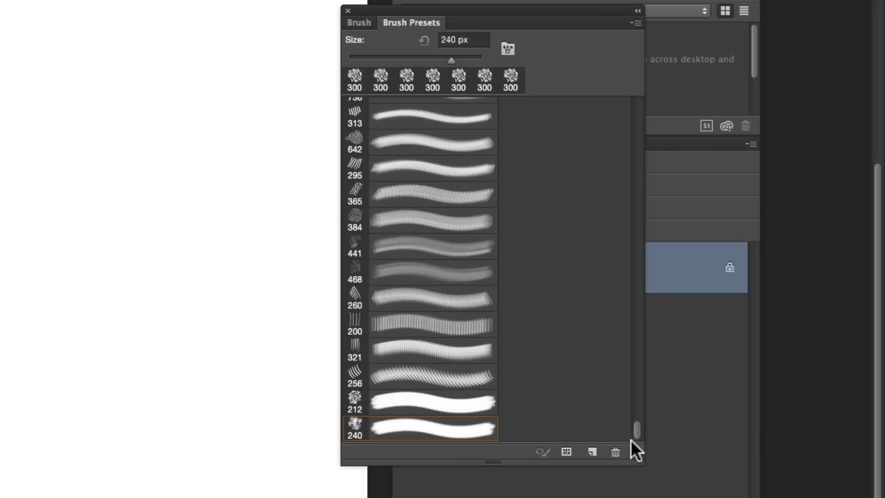
pyautogui.click(433, 406)
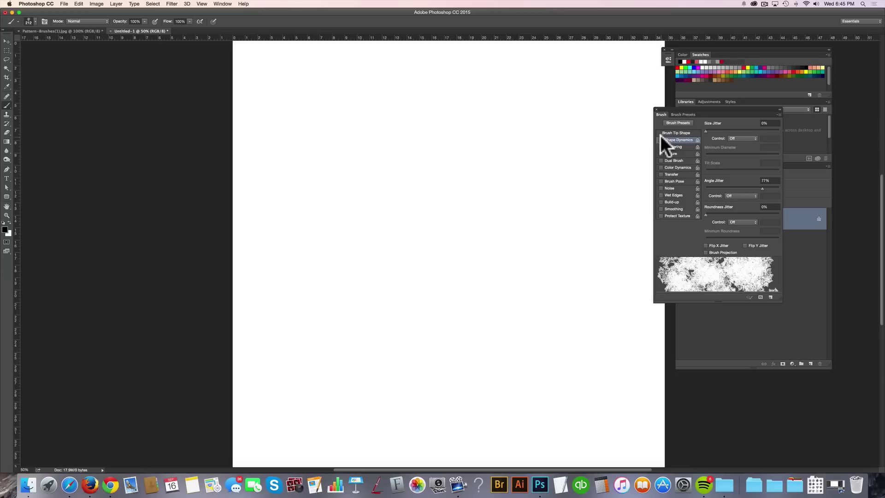
# Step: Turn off Shape Dynamics and Scattering for the 212 px hatch brush
pyautogui.click(660, 138)
pyautogui.click(660, 145)
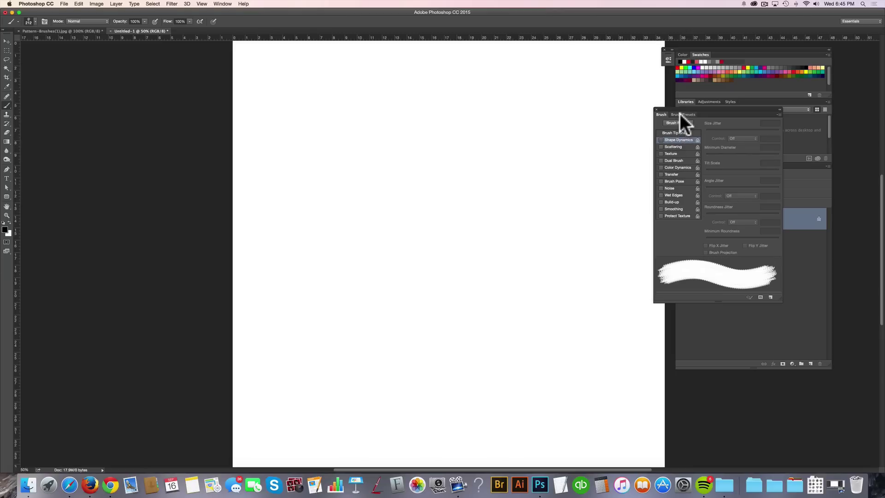
pyautogui.click(680, 115)
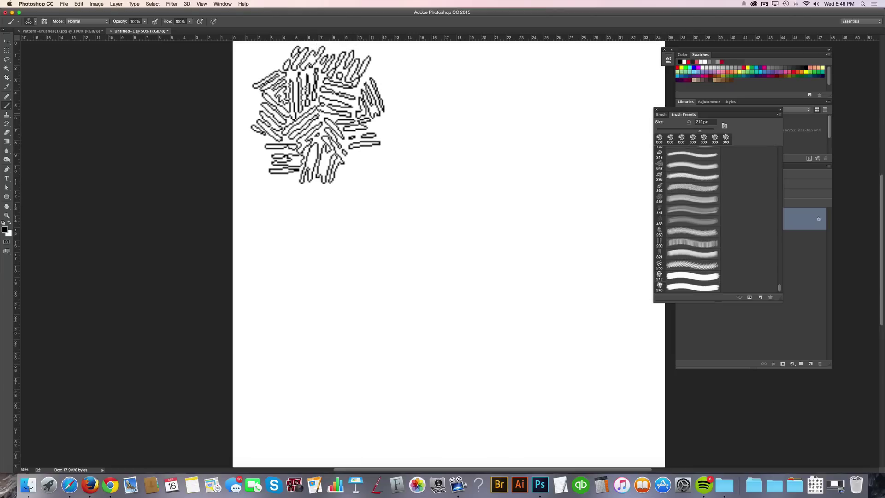
# Step: Enlarge the hatch brush to 500 px and paint a band of stamps across the canvas
pyautogui.press(']')
pyautogui.press(']')
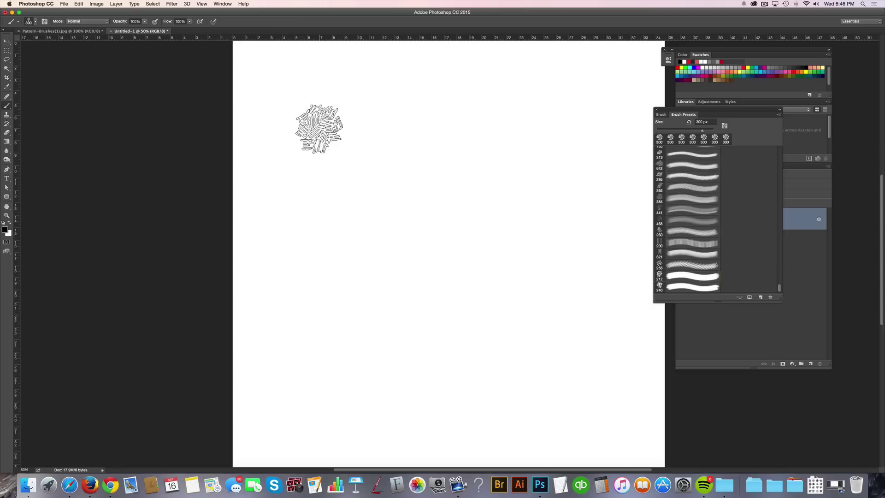
pyautogui.press(']')
pyautogui.press('[')
pyautogui.press(']')
pyautogui.press(']')
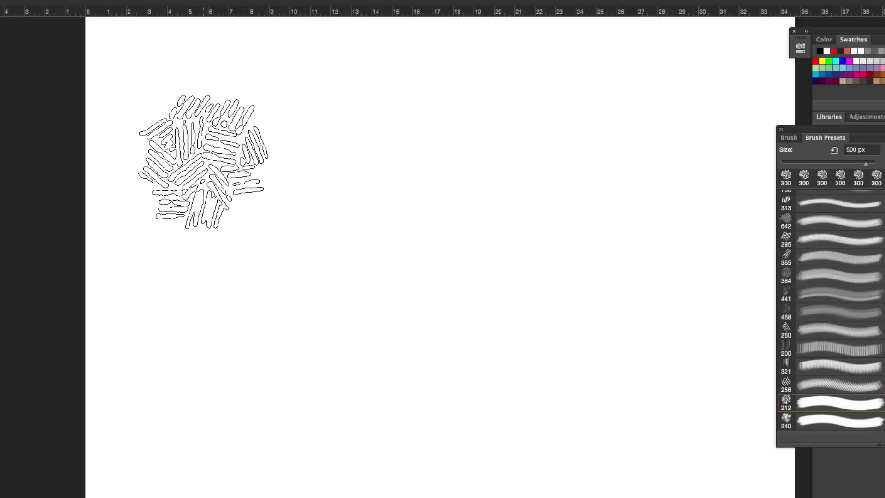
pyautogui.moveTo(203, 164)
pyautogui.mouseDown()
pyautogui.moveTo(454, 162)
pyautogui.moveTo(491, 176)
pyautogui.moveTo(508, 236)
pyautogui.moveTo(557, 259)
pyautogui.moveTo(610, 232)
pyautogui.moveTo(575, 186)
pyautogui.moveTo(443, 211)
pyautogui.moveTo(438, 294)
pyautogui.moveTo(542, 342)
pyautogui.mouseUp()
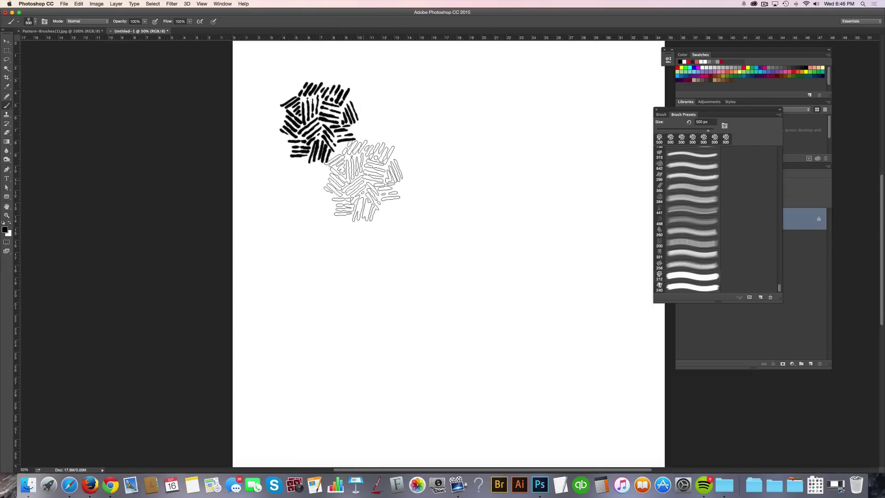
# Step: Stamp the 500 px hatch brush ten more times into a dense black patch near the top
pyautogui.click(355, 184)
pyautogui.click(394, 122)
pyautogui.click(431, 178)
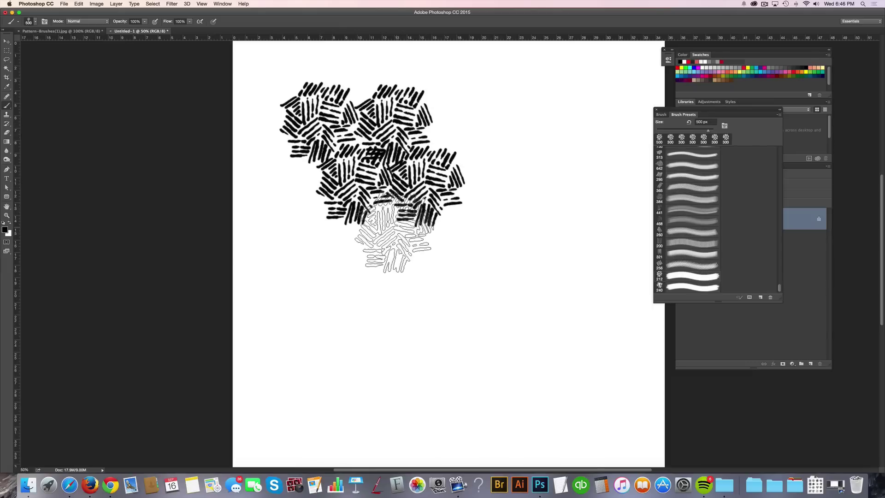
pyautogui.click(389, 251)
pyautogui.click(461, 250)
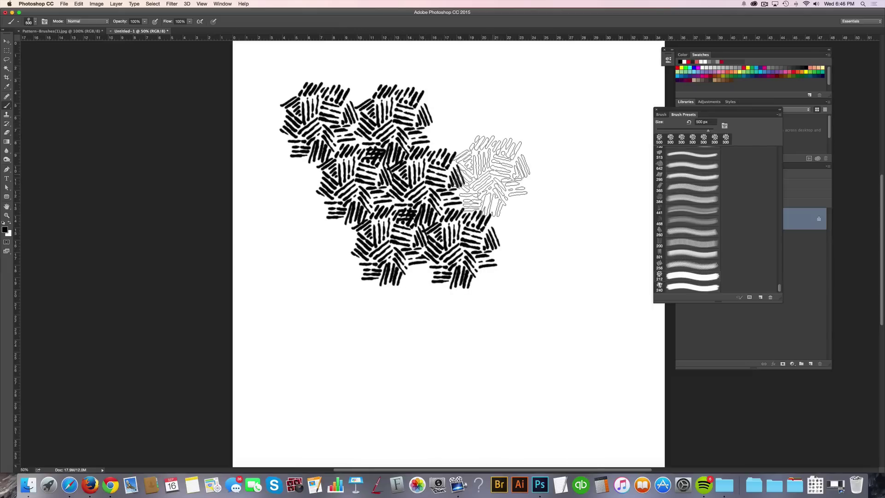
pyautogui.click(490, 172)
pyautogui.click(462, 119)
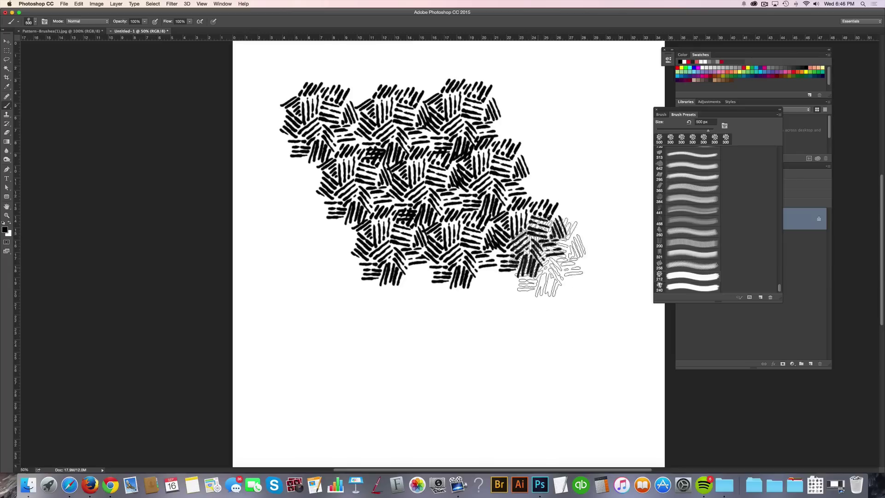
pyautogui.click(539, 237)
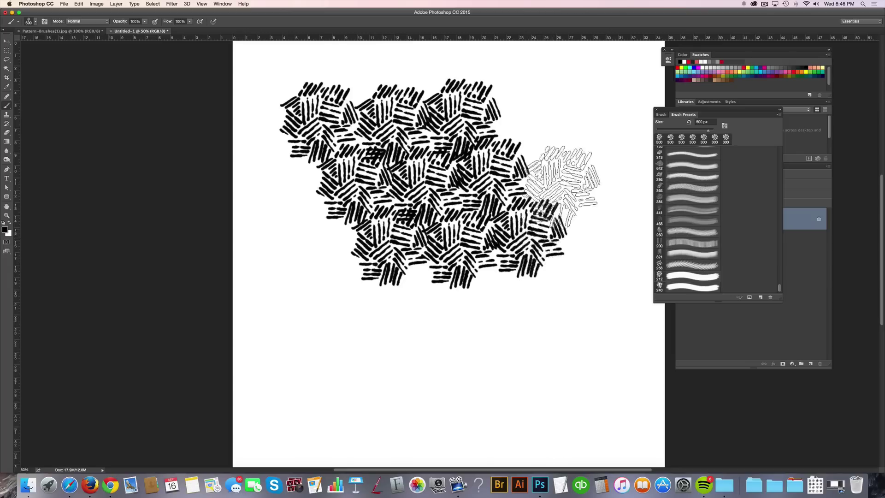
pyautogui.click(556, 165)
pyautogui.click(544, 122)
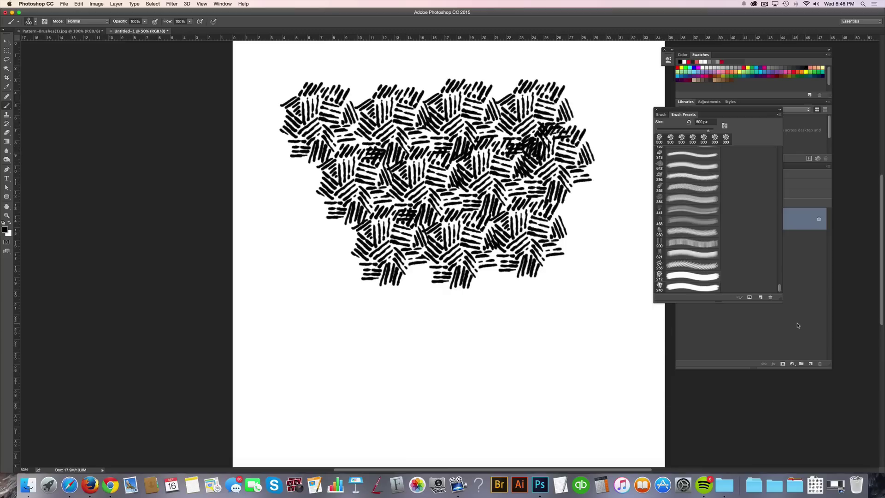
# Step: Enable Shape Dynamics with 74% angle jitter plus Scattering, then stamp a test near the top left
pyautogui.press('F5')
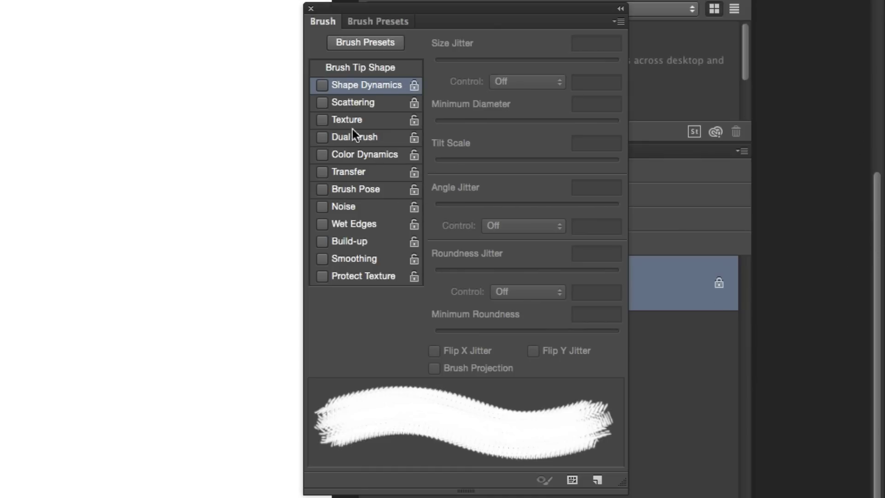
pyautogui.click(323, 85)
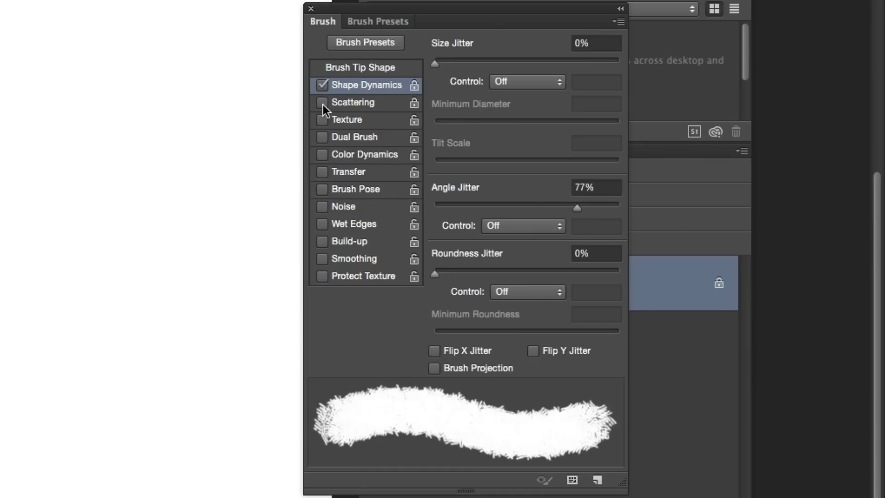
pyautogui.click(322, 102)
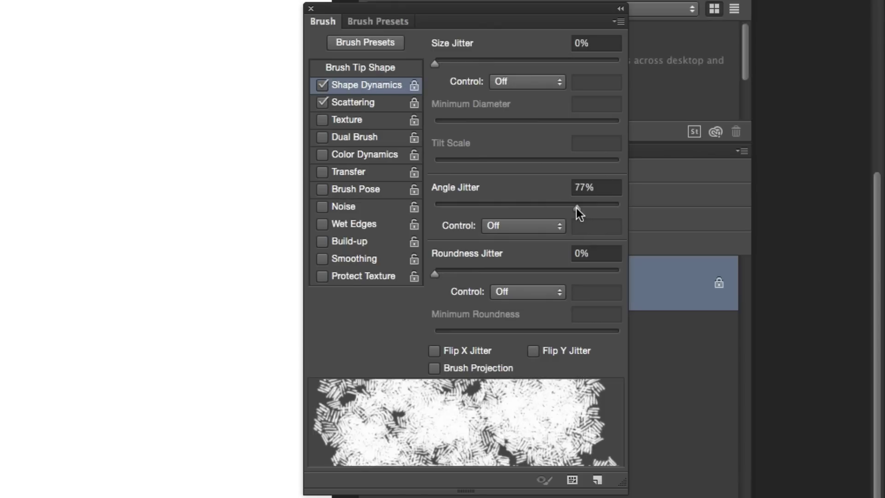
pyautogui.moveTo(576, 208)
pyautogui.mouseDown()
pyautogui.moveTo(534, 208)
pyautogui.moveTo(571, 206)
pyautogui.mouseUp()
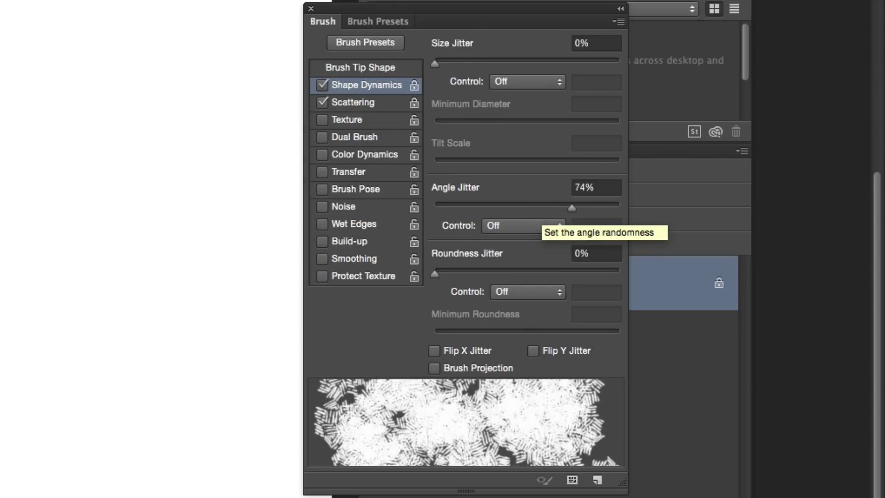
pyautogui.moveTo(433, 168); pyautogui.dragTo(417, 173)
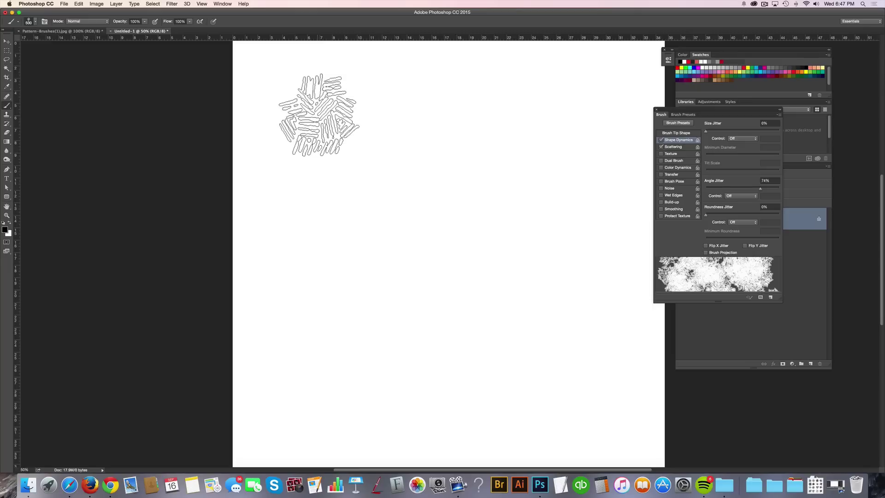
# Step: Stamp the scattered hatch brush eleven times into a cluster of randomly angled hatches
pyautogui.click(310, 107)
pyautogui.click(367, 157)
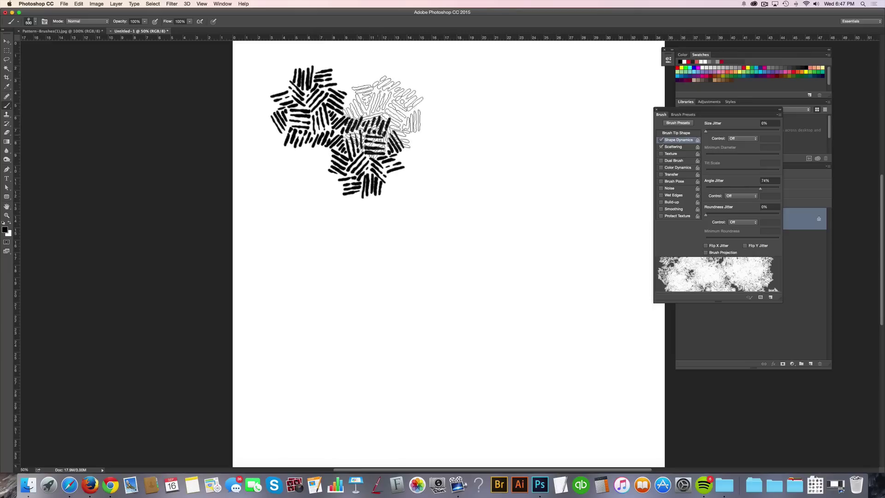
pyautogui.click(382, 79)
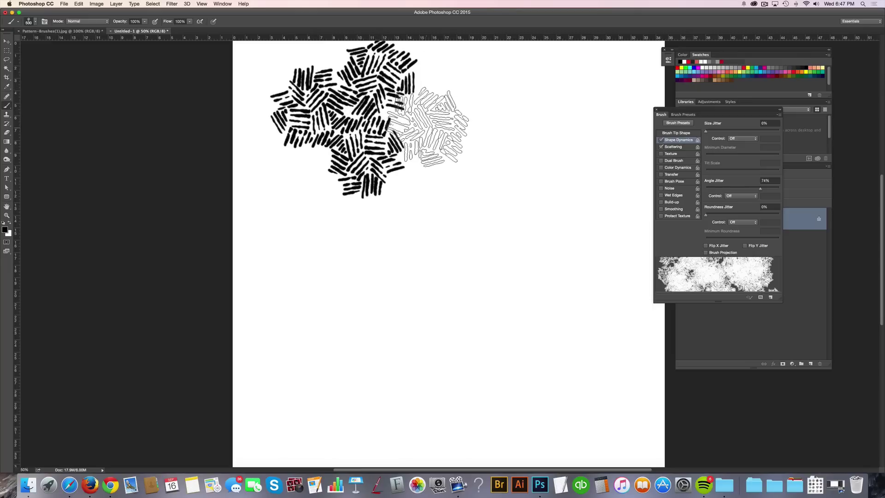
pyautogui.click(429, 129)
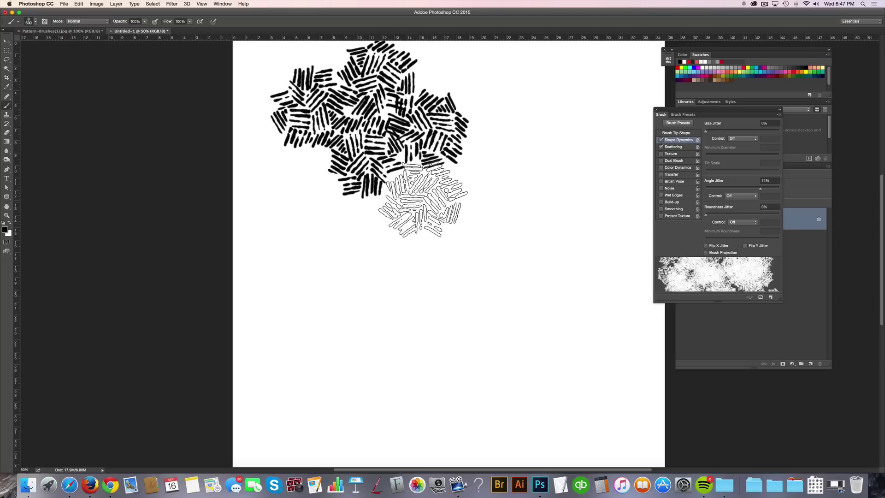
pyautogui.click(423, 203)
pyautogui.click(301, 190)
pyautogui.click(354, 235)
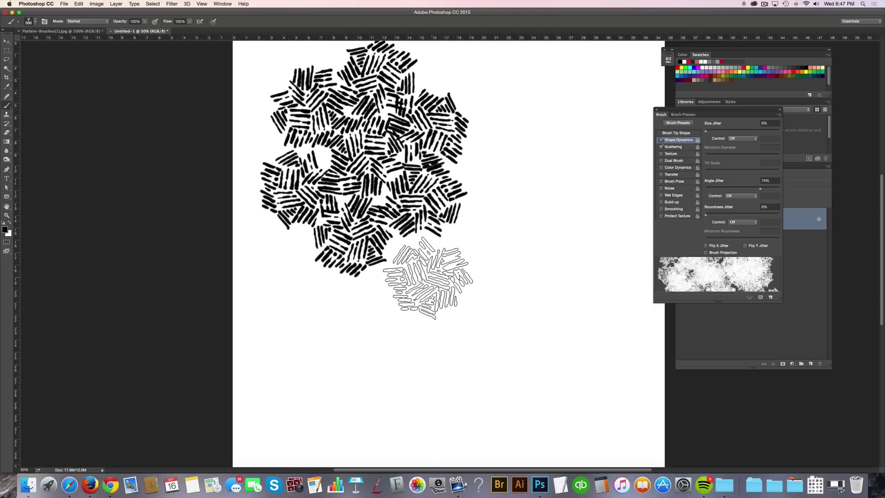
pyautogui.click(418, 272)
pyautogui.click(491, 248)
pyautogui.click(502, 178)
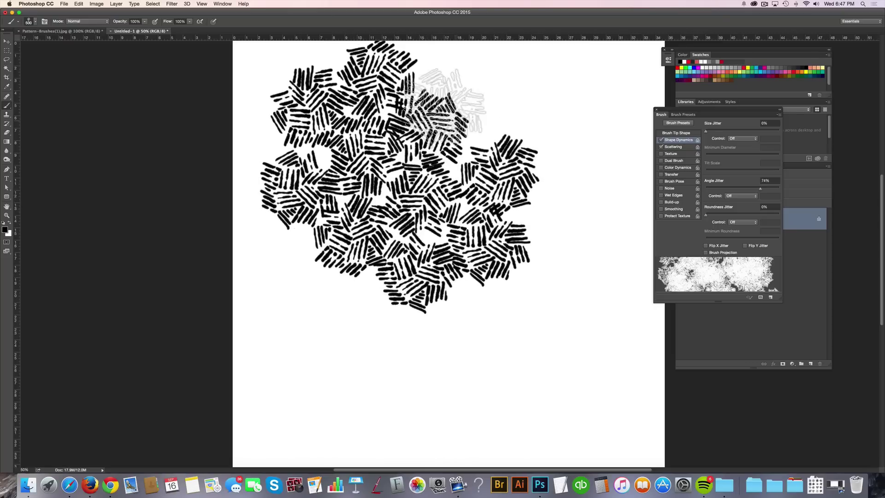
pyautogui.click(499, 114)
# Step: Raise Scattering's scatter to 873%, paint a test stroke, then undo it with Cmd+Z
pyautogui.click(676, 146)
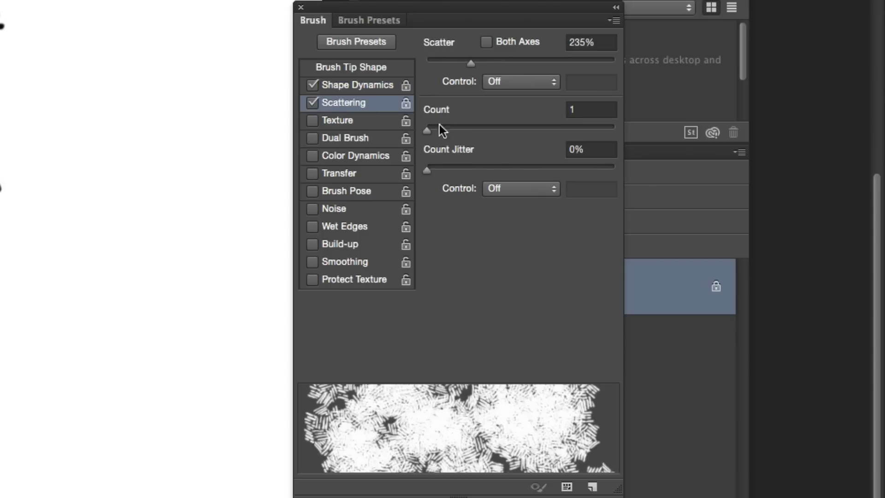
pyautogui.moveTo(722, 131); pyautogui.dragTo(726, 132)
pyautogui.moveTo(481, 63)
pyautogui.mouseDown()
pyautogui.moveTo(465, 62)
pyautogui.moveTo(565, 61)
pyautogui.moveTo(528, 61)
pyautogui.mouseUp()
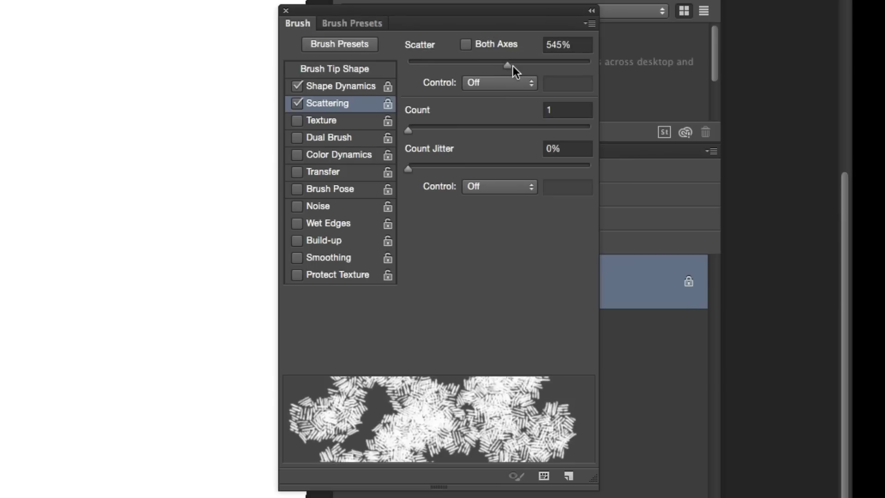
pyautogui.moveTo(512, 65); pyautogui.dragTo(566, 62)
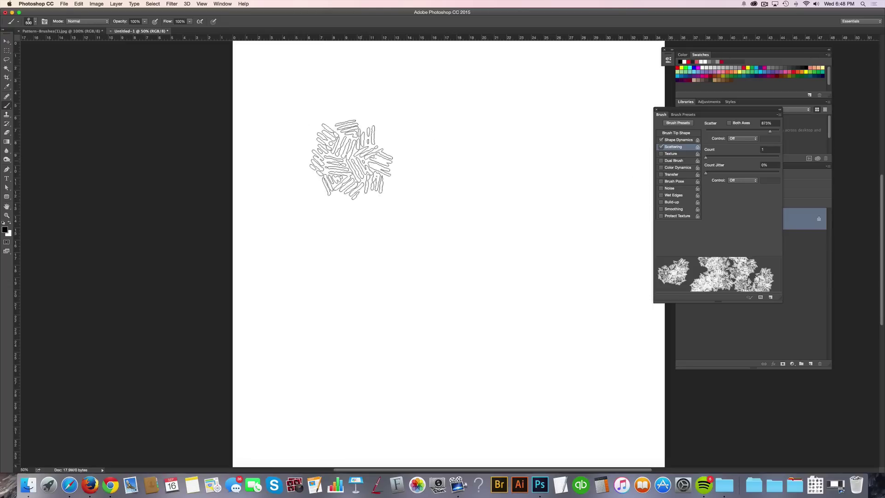
pyautogui.moveTo(351, 159)
pyautogui.mouseDown()
pyautogui.moveTo(295, 216)
pyautogui.moveTo(597, 276)
pyautogui.mouseUp()
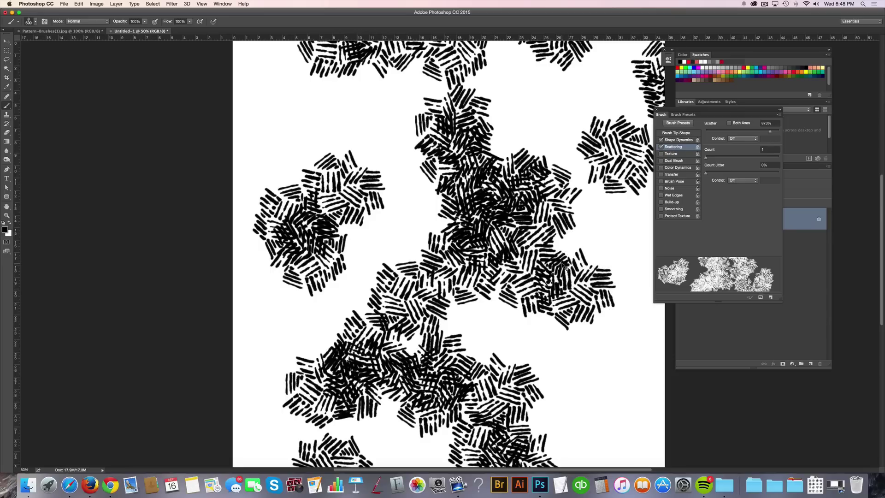
pyautogui.press('super+z')
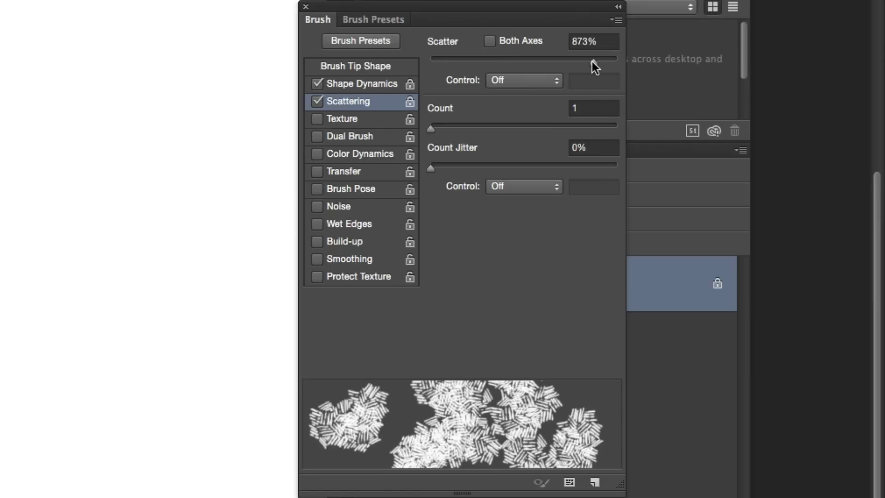
# Step: Drop the scatter to 178% and paint a dense hatch stroke across Untitled-1
pyautogui.moveTo(592, 62); pyautogui.dragTo(464, 68)
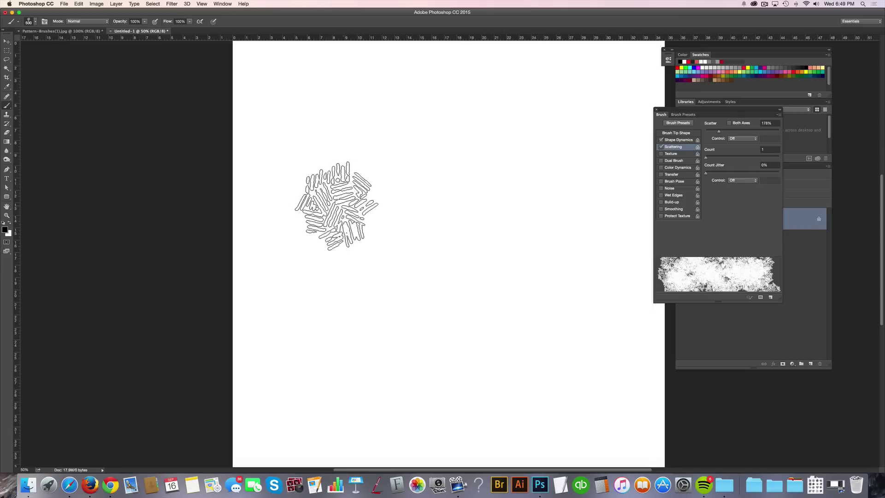
pyautogui.moveTo(289, 236)
pyautogui.mouseDown()
pyautogui.moveTo(332, 249)
pyautogui.moveTo(465, 253)
pyautogui.moveTo(583, 297)
pyautogui.moveTo(530, 166)
pyautogui.moveTo(415, 120)
pyautogui.mouseUp()
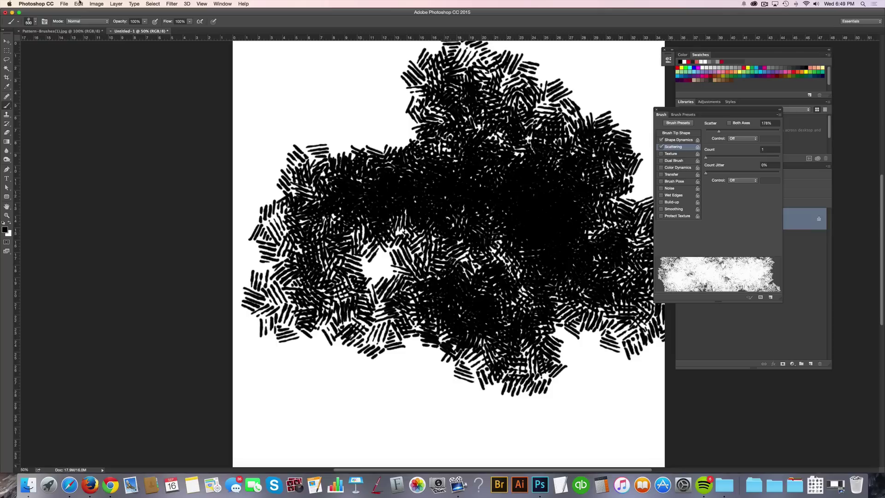
pyautogui.click(79, 3)
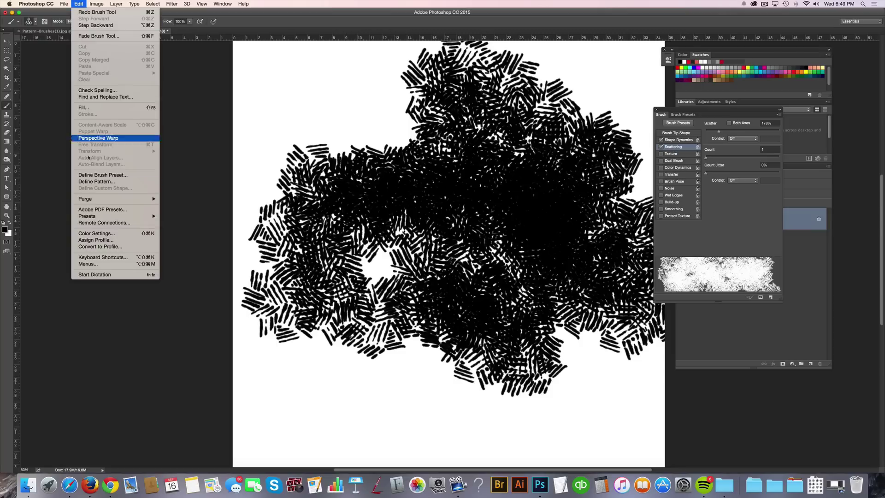
# Step: In Edit > Presets > Preset Manager, select brushes 212 through 240 at the list bottom
pyautogui.moveTo(113, 217)
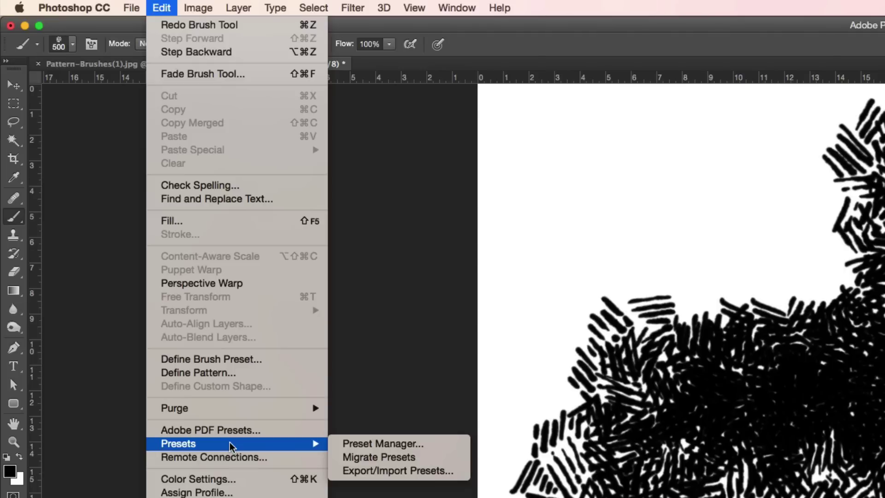
pyautogui.click(364, 443)
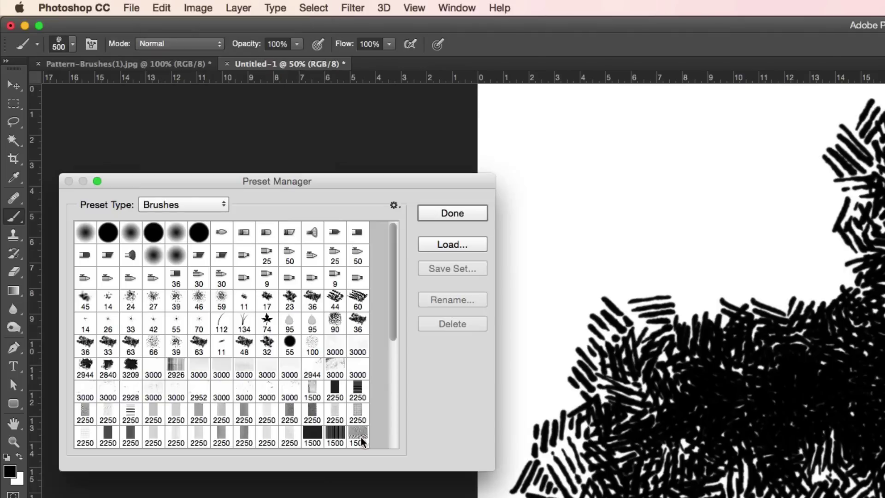
pyautogui.moveTo(393, 244); pyautogui.dragTo(390, 415)
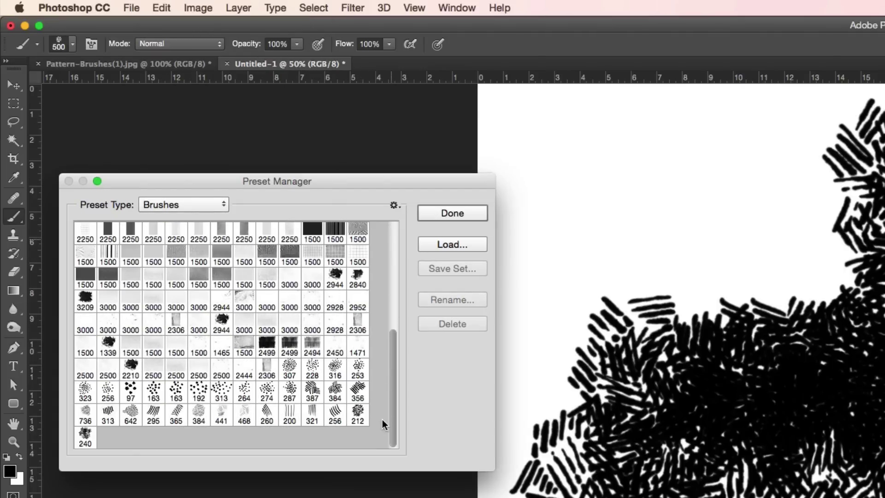
pyautogui.click(363, 420)
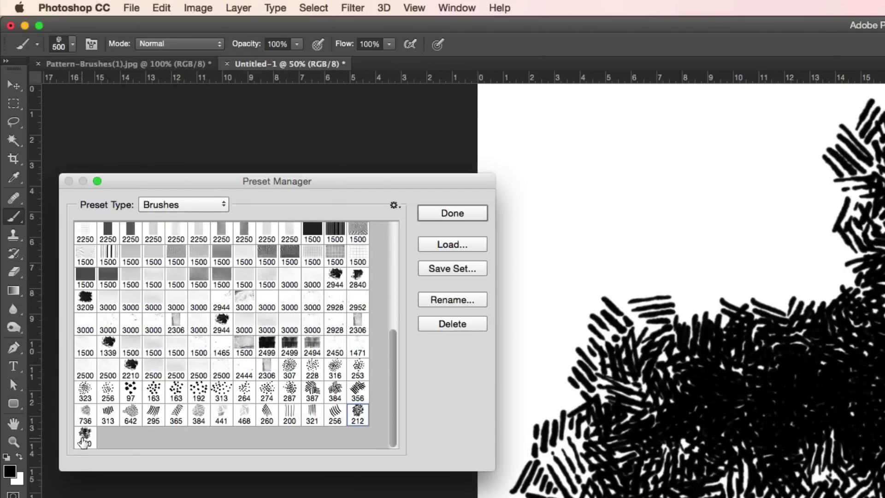
pyautogui.moveTo(87, 441)
pyautogui.mouseDown()
pyautogui.moveTo(375, 417)
pyautogui.moveTo(89, 460)
pyautogui.mouseUp()
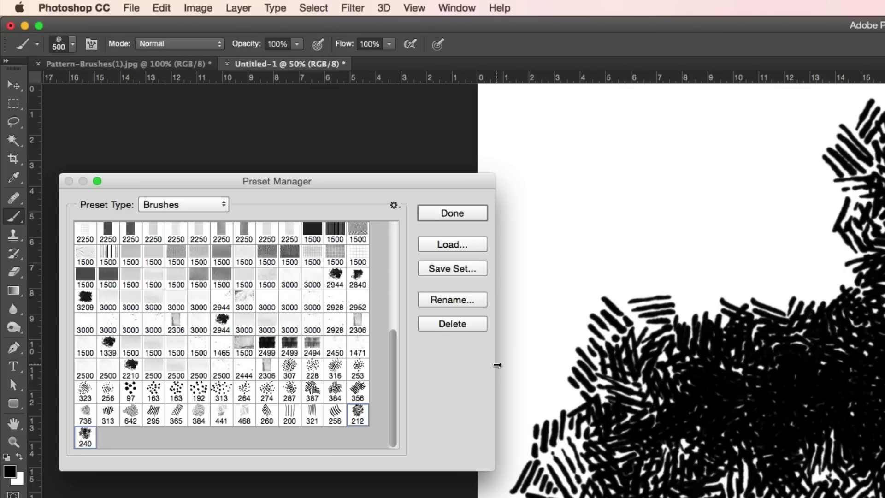
# Step: Save the selected brushes to the Desktop as the brush set file 'Pat'
pyautogui.click(443, 269)
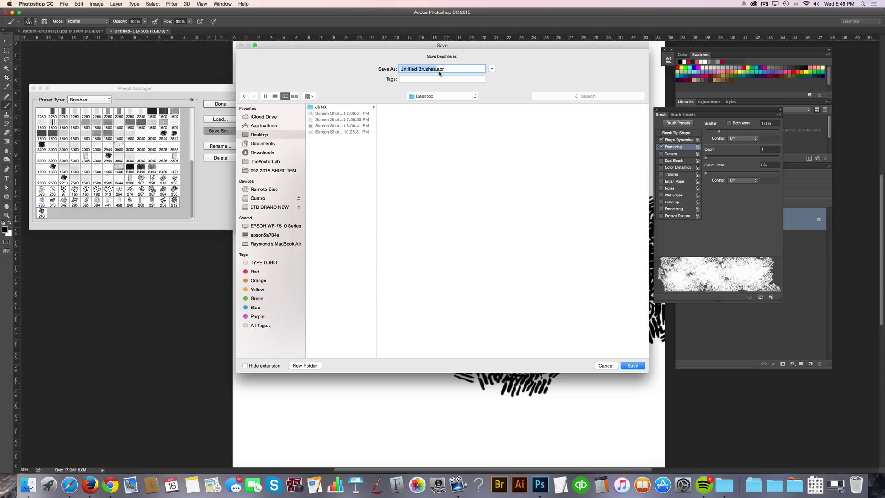
pyautogui.write('Pattern-')
pyautogui.click(632, 366)
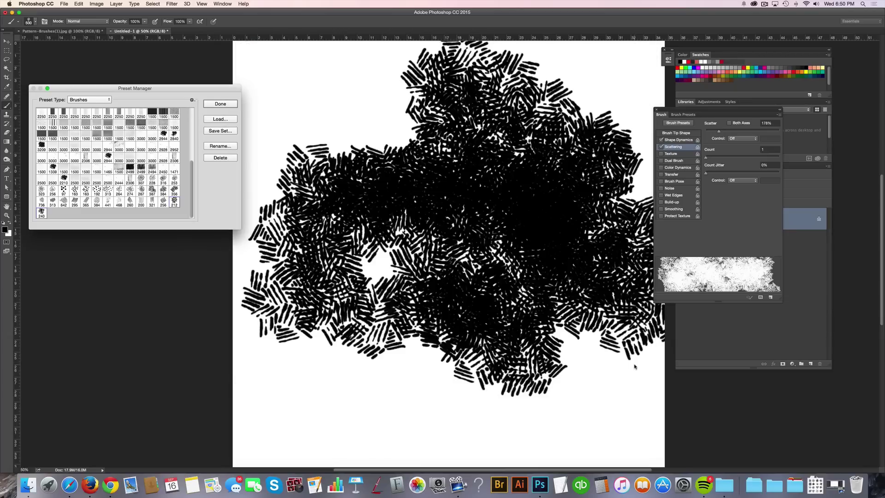